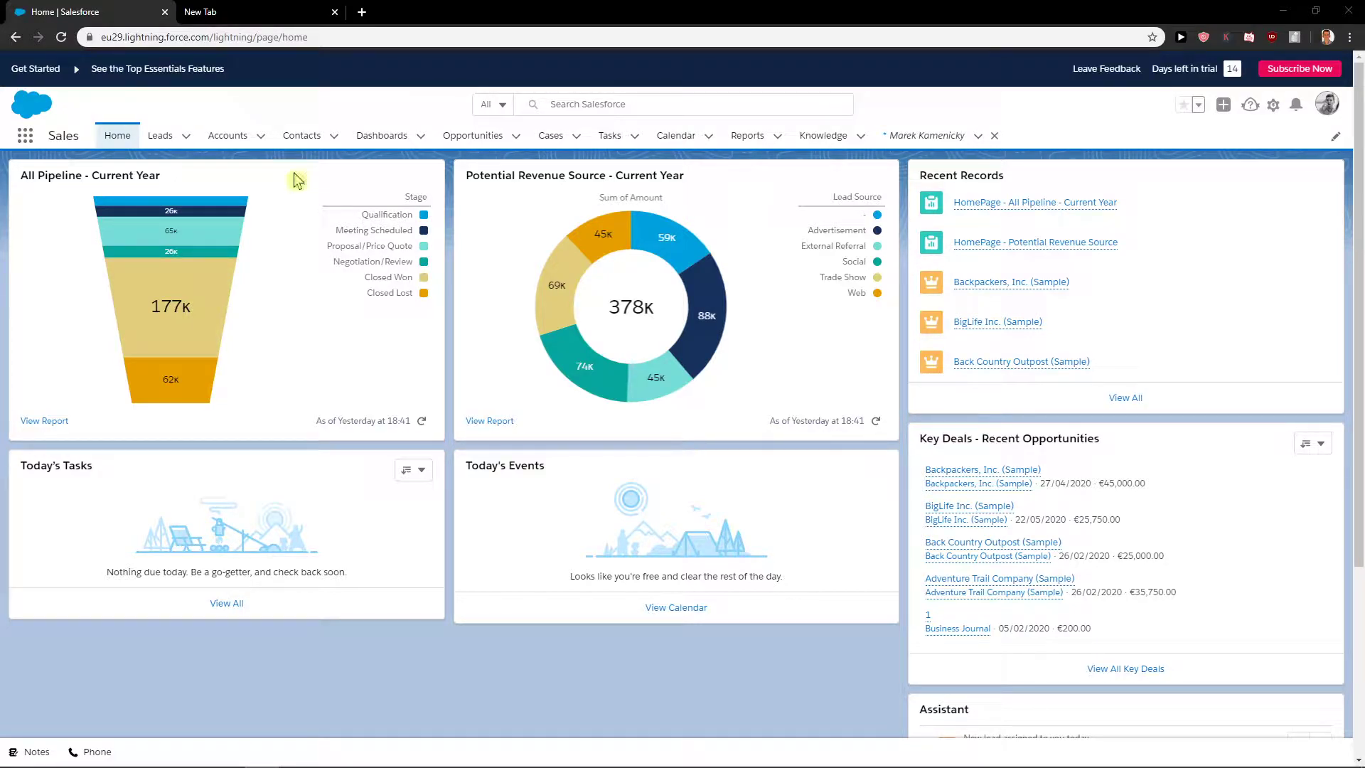
Step: Open Setup from the gear menu in a new tab and go to Session Settings
{"action": "left_click", "coordinate": [1272, 106]}
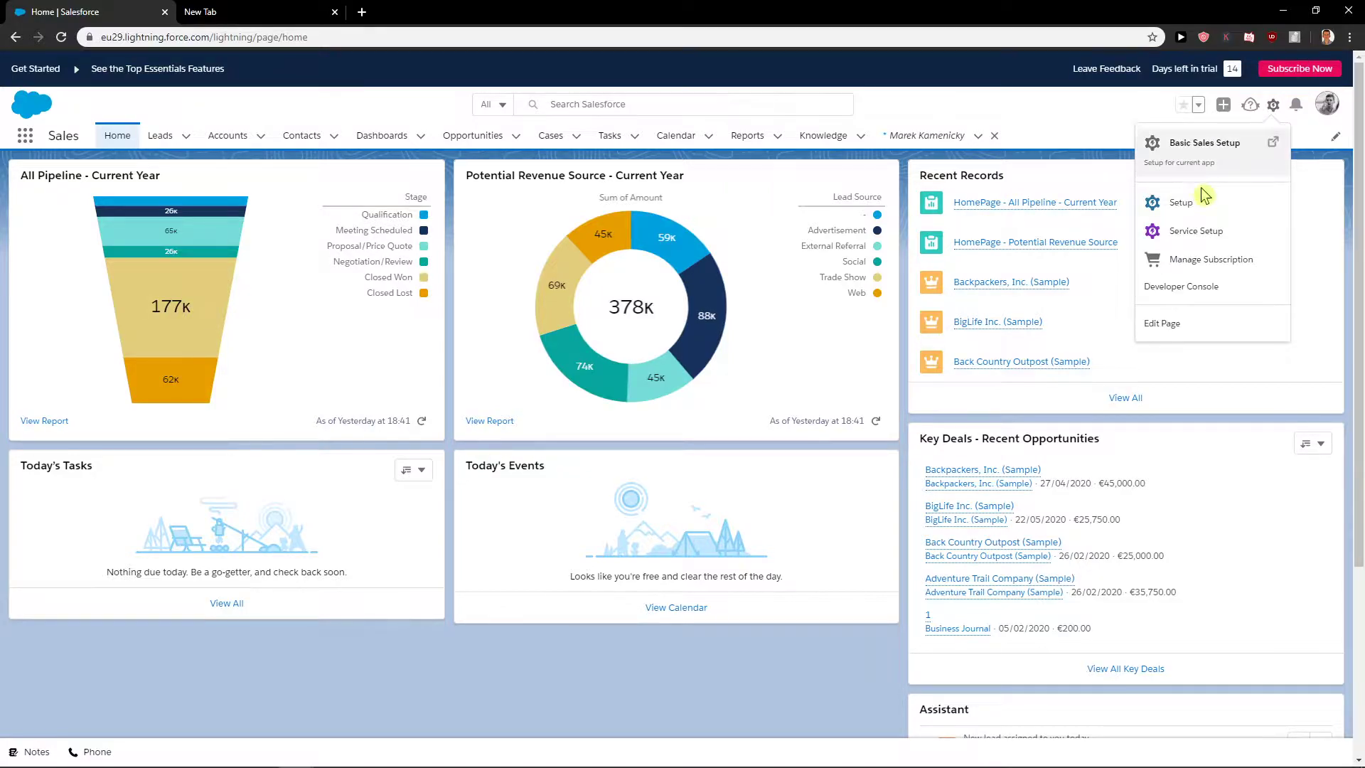
{"action": "left_click", "coordinate": [1180, 202]}
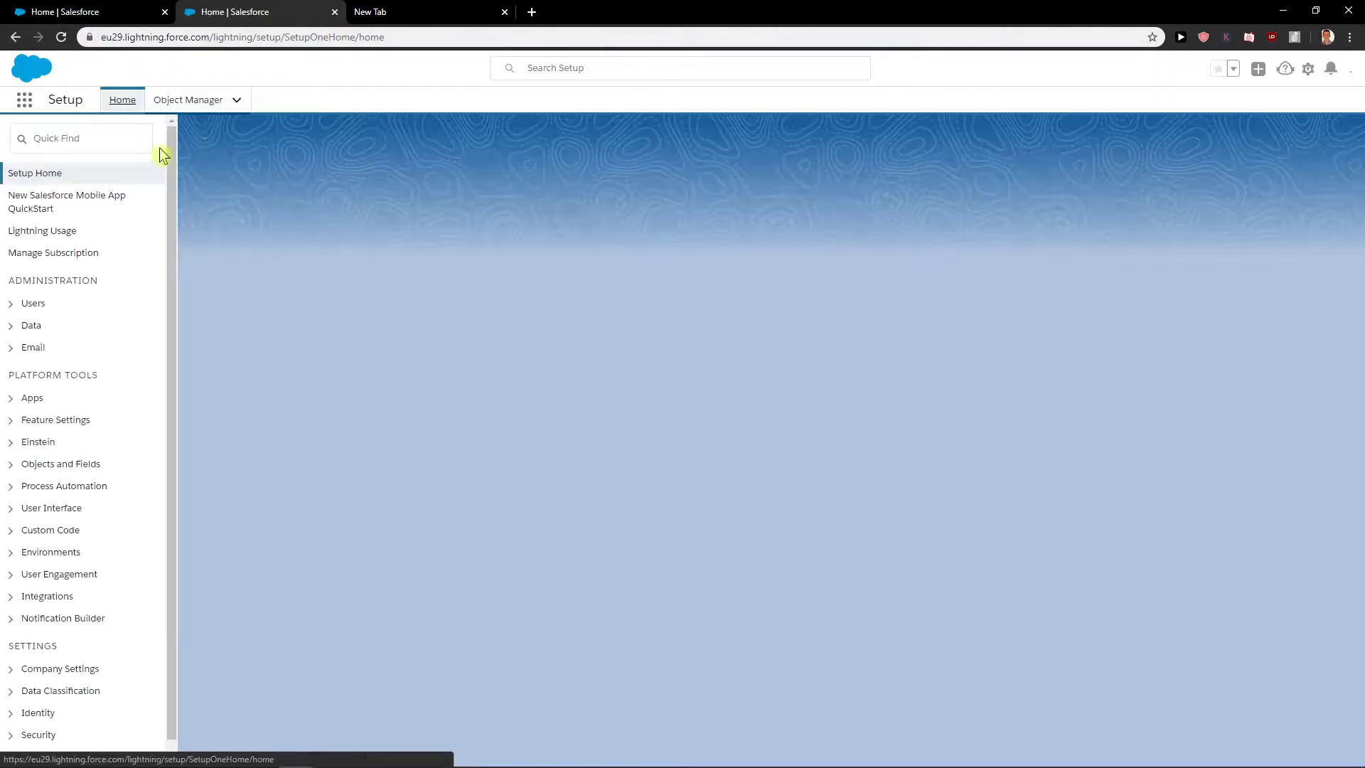
{"action": "type", "text": "sess"}
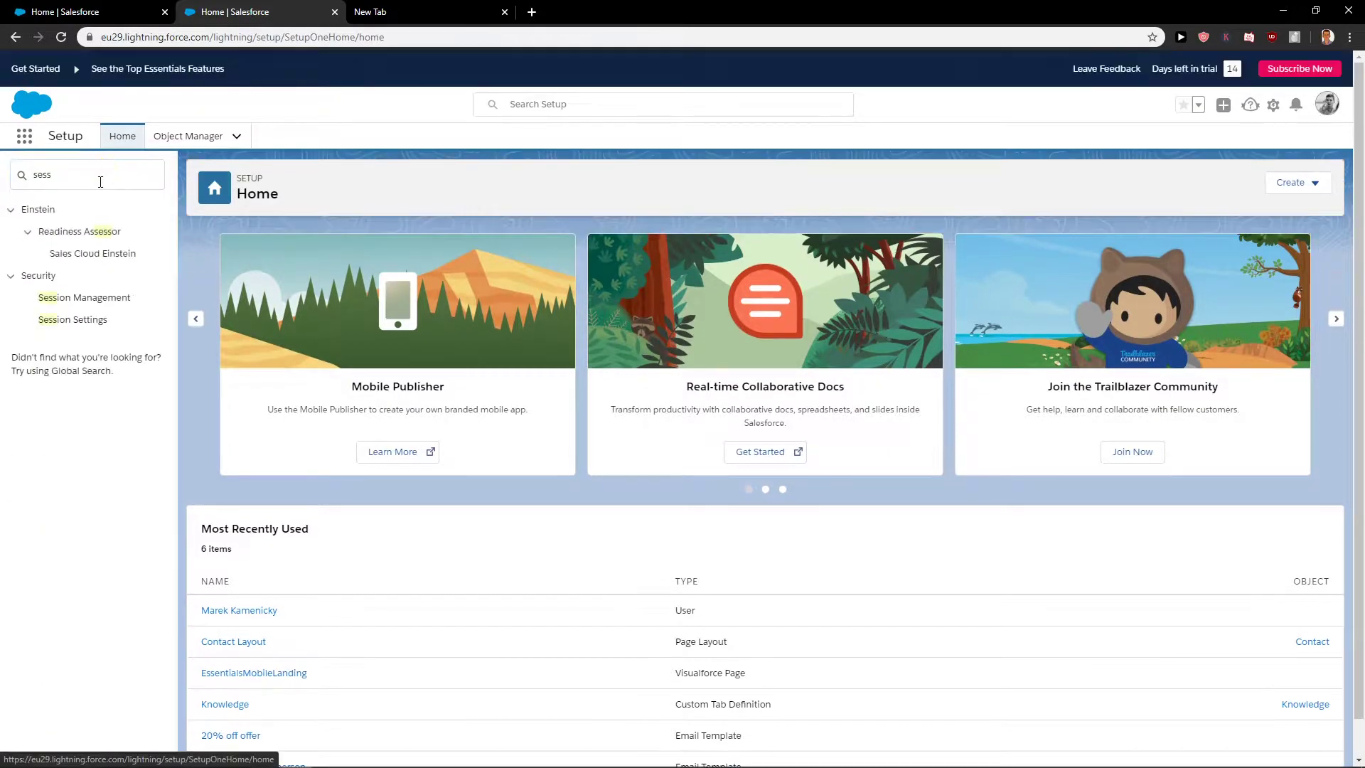
{"action": "left_click", "coordinate": [101, 323]}
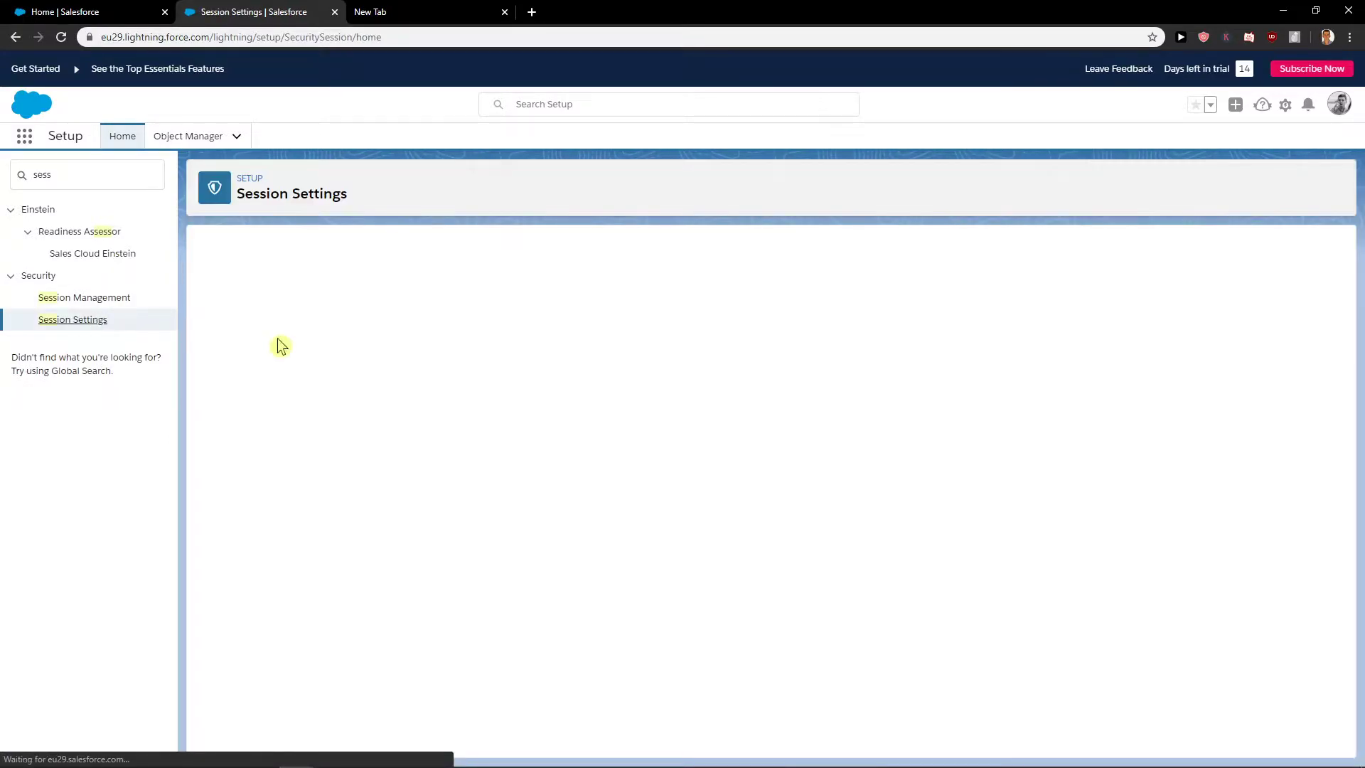
{"action": "scroll", "coordinate": [363, 406], "scroll_direction": "up", "scroll_amount": 3}
{"action": "scroll", "coordinate": [426, 432], "scroll_direction": "up", "scroll_amount": 3}
{"action": "scroll", "coordinate": [468, 451], "scroll_direction": "up", "scroll_amount": 3}
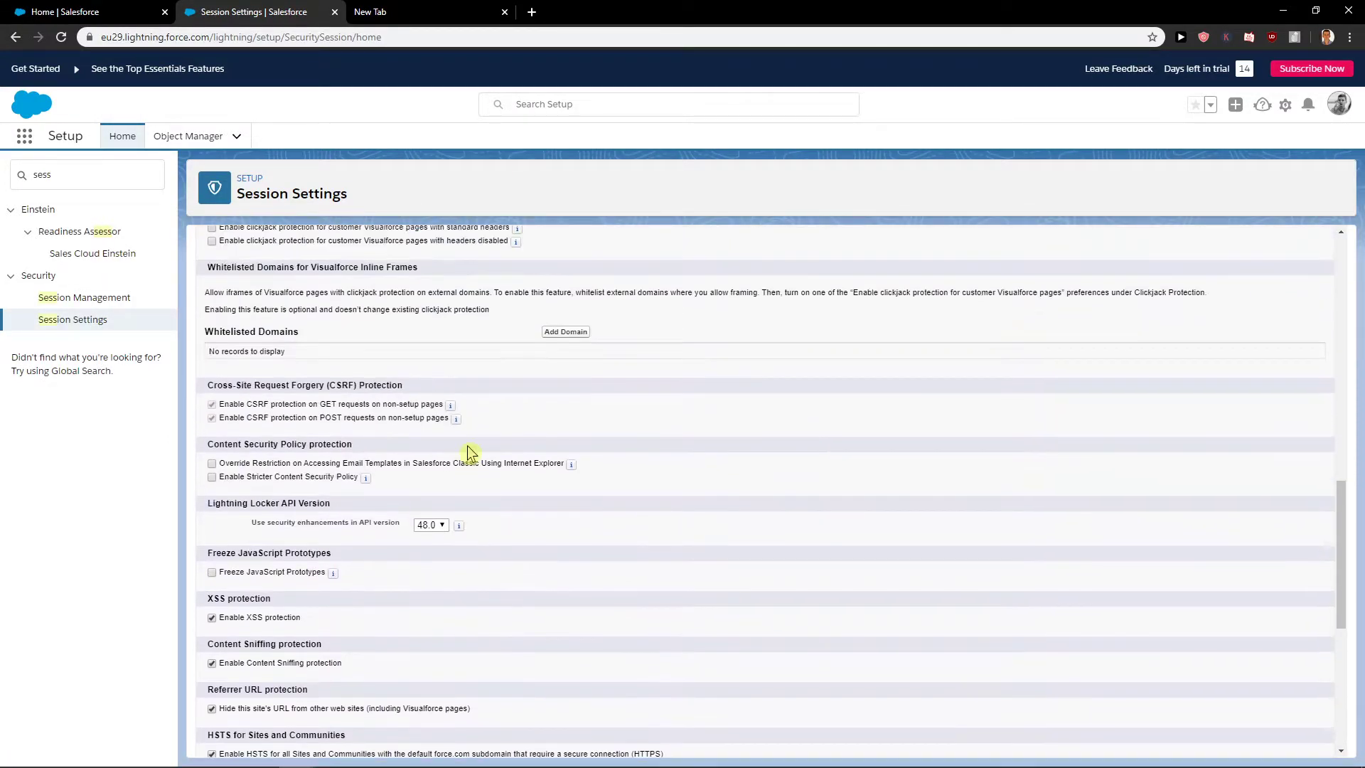
{"action": "scroll", "coordinate": [470, 450], "scroll_direction": "up", "scroll_amount": 3}
{"action": "scroll", "coordinate": [683, 531], "scroll_direction": "up", "scroll_amount": 3}
Step: Scroll to Identity Verification and highlight the 2FA registration verification option
{"action": "middle_click", "coordinate": [651, 515]}
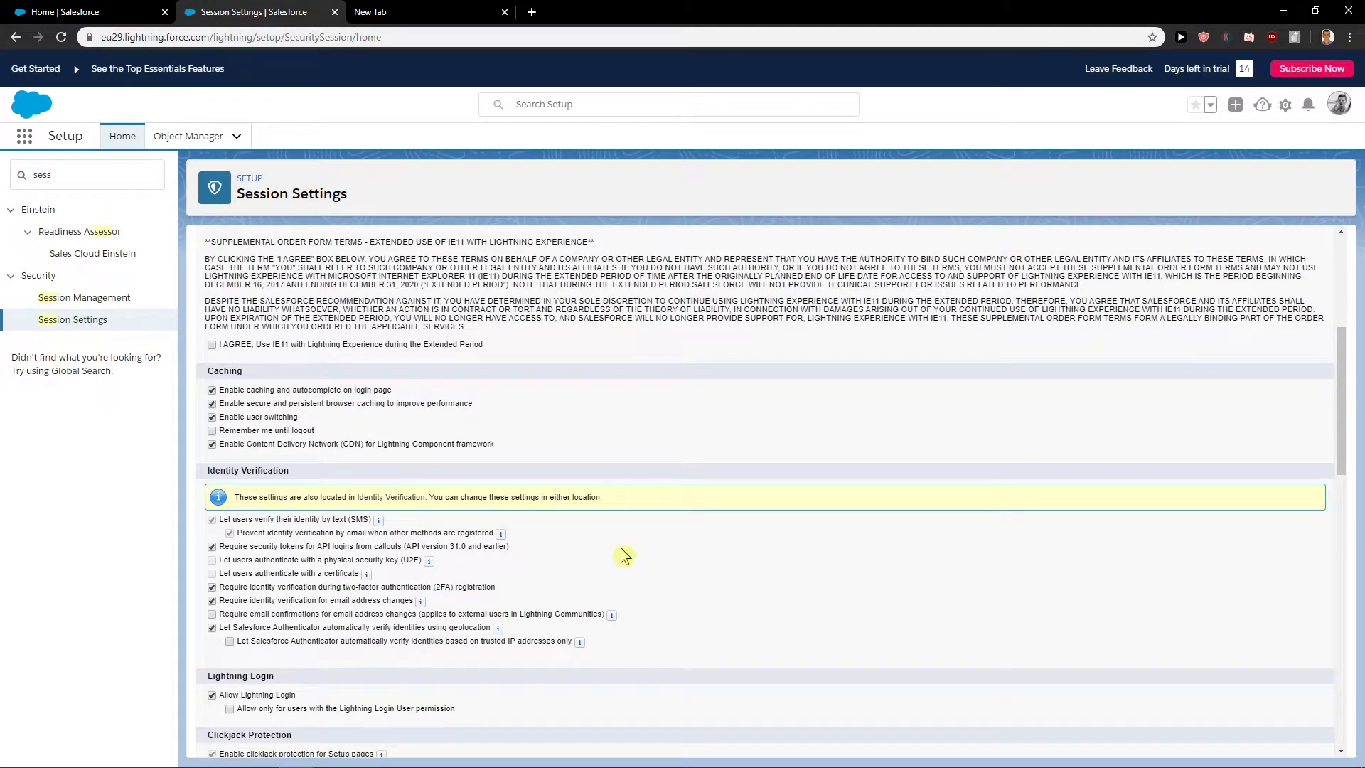
{"action": "scroll", "coordinate": [619, 552], "scroll_direction": "down", "scroll_amount": 1}
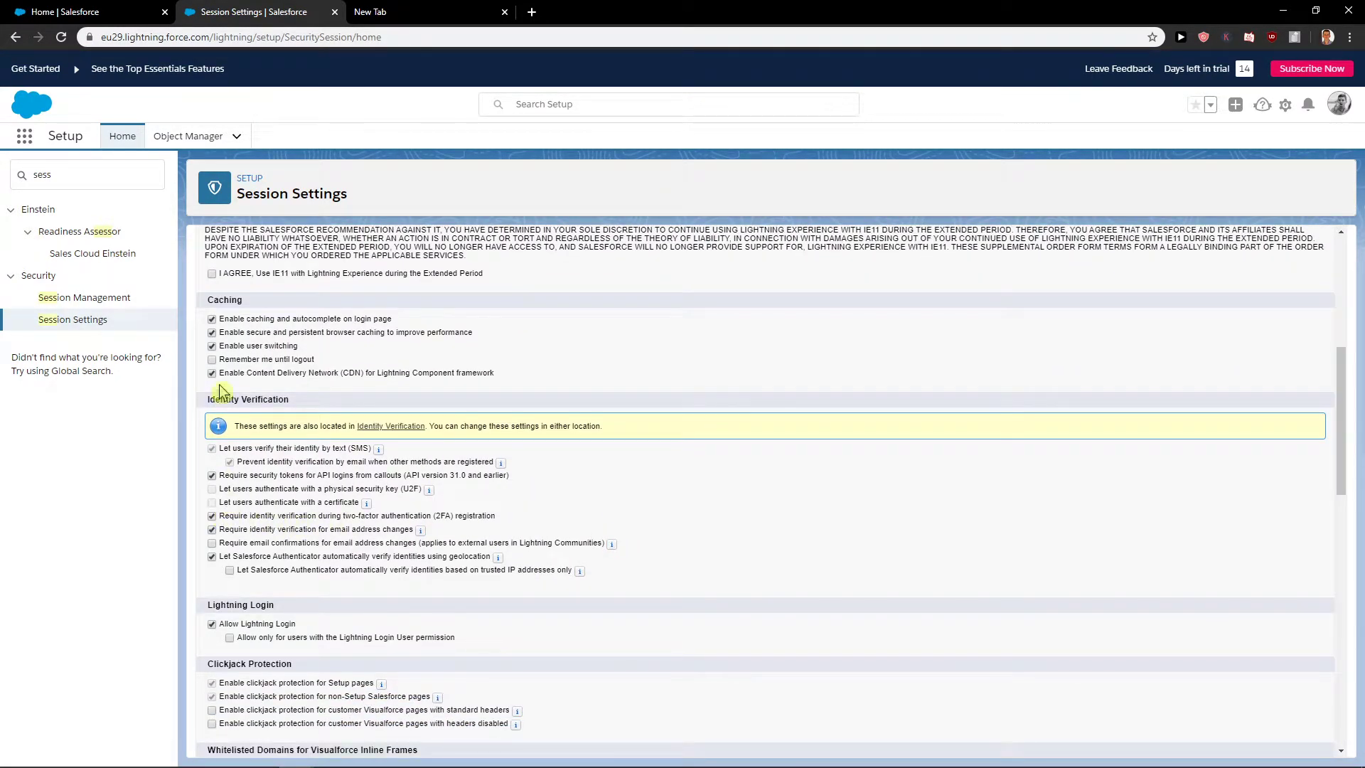
{"action": "left_click_drag", "start_coordinate": [210, 399], "coordinate": [353, 401]}
{"action": "mouse_move", "coordinate": [218, 516]}
{"action": "left_mouse_down"}
{"action": "mouse_move", "coordinate": [394, 532]}
{"action": "mouse_move", "coordinate": [497, 522]}
{"action": "left_mouse_up"}
Step: Uncheck 'Require identity verification during two-factor authentication (2FA) registration'
{"action": "left_click", "coordinate": [502, 525]}
{"action": "left_click", "coordinate": [211, 517]}
{"action": "scroll", "coordinate": [213, 524], "scroll_direction": "up", "scroll_amount": 1}
{"action": "scroll", "coordinate": [209, 526], "scroll_direction": "up", "scroll_amount": 1}
{"action": "scroll", "coordinate": [199, 530], "scroll_direction": "up", "scroll_amount": 2}
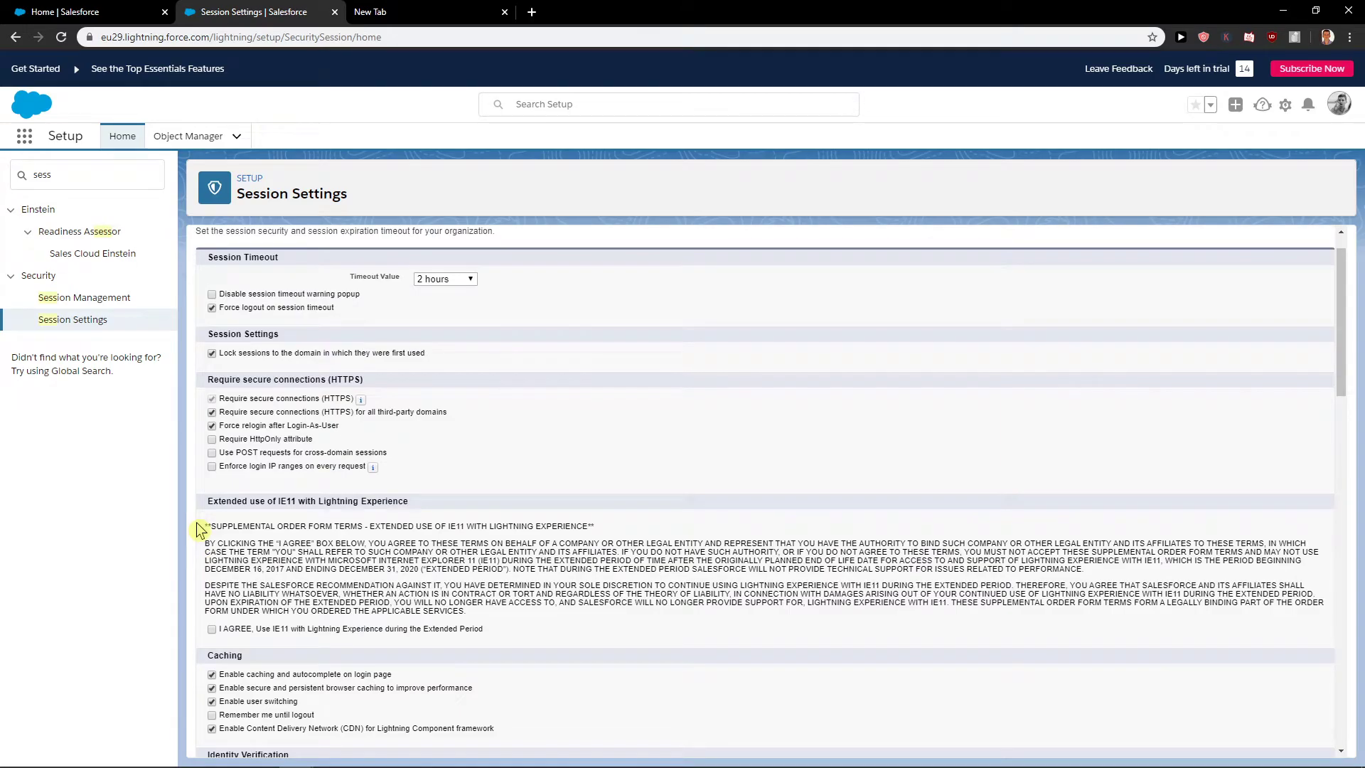
{"action": "scroll", "coordinate": [199, 531], "scroll_direction": "up", "scroll_amount": 1}
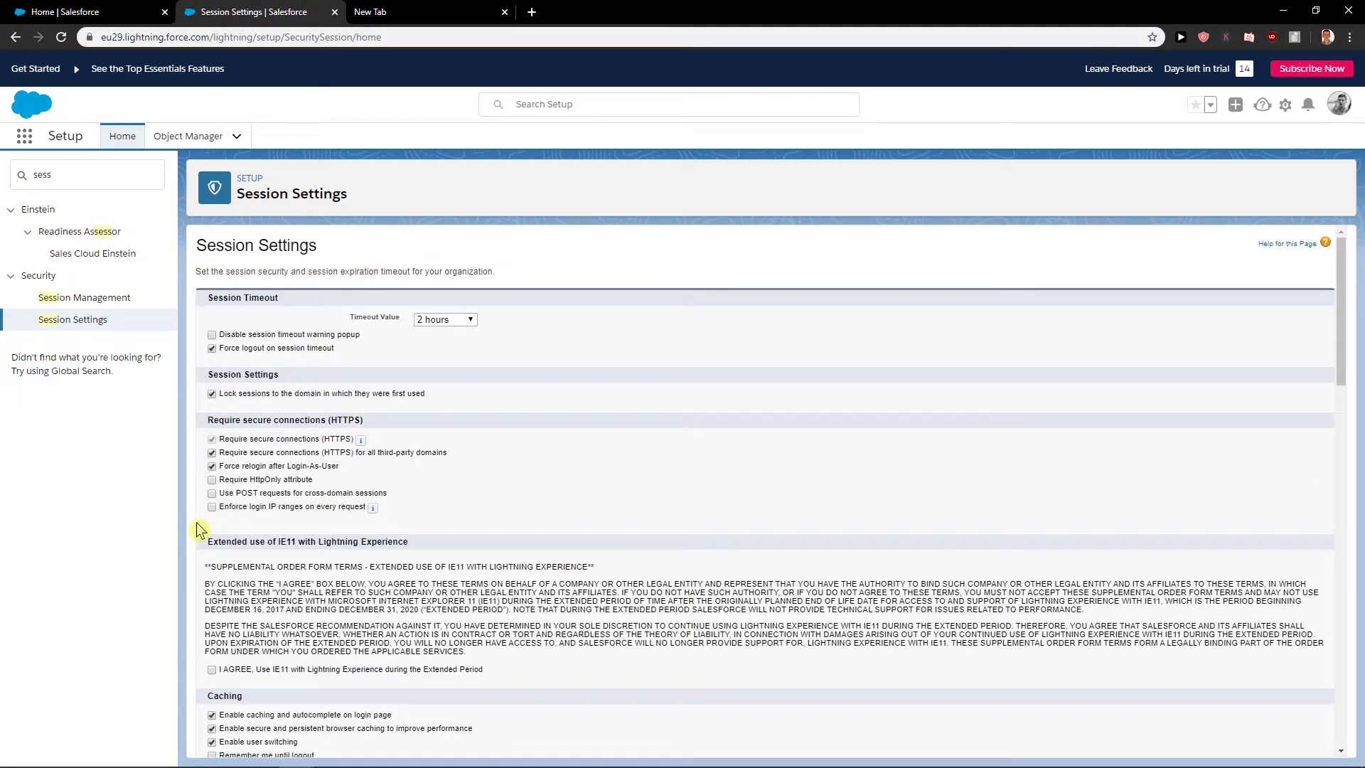
{"action": "scroll", "coordinate": [202, 530], "scroll_direction": "down", "scroll_amount": 3}
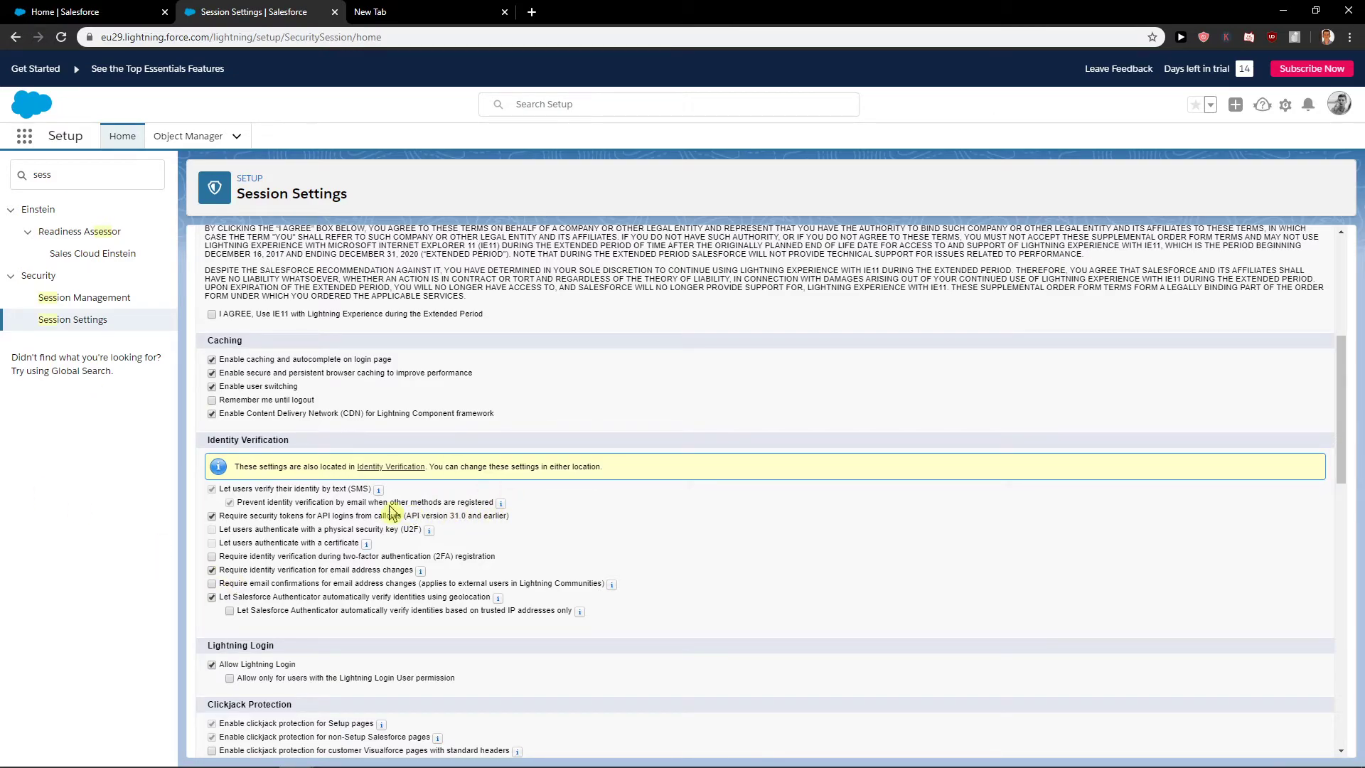
{"action": "scroll", "coordinate": [395, 512], "scroll_direction": "down", "scroll_amount": 2}
{"action": "scroll", "coordinate": [401, 516], "scroll_direction": "down", "scroll_amount": 1}
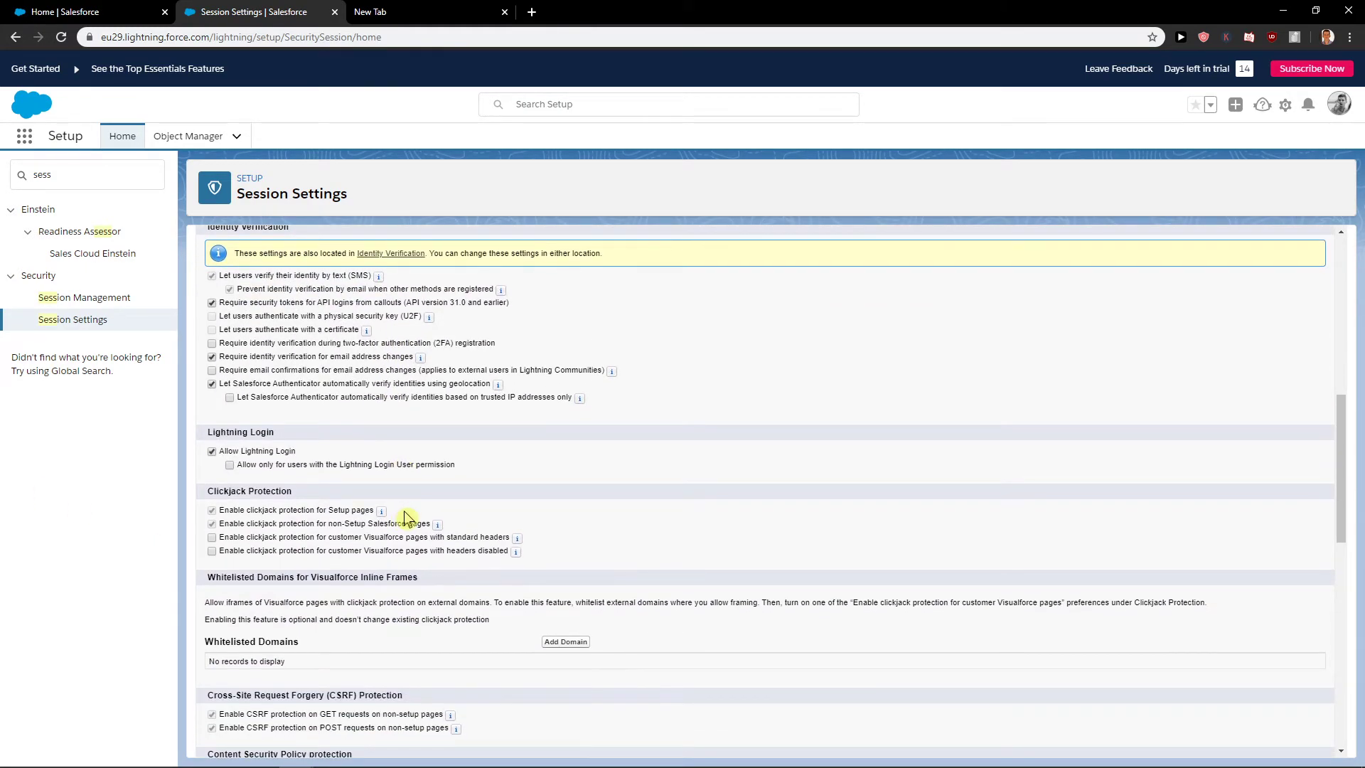